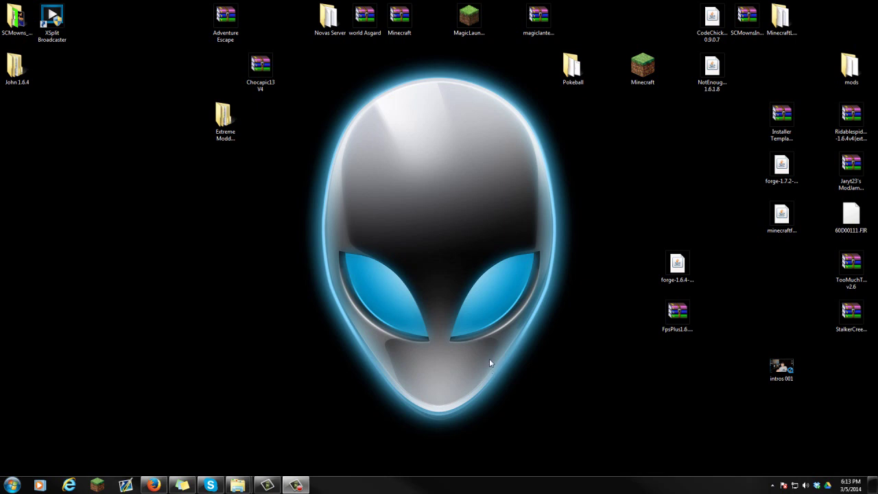
left_click_drag(662, 196, 666, 217)
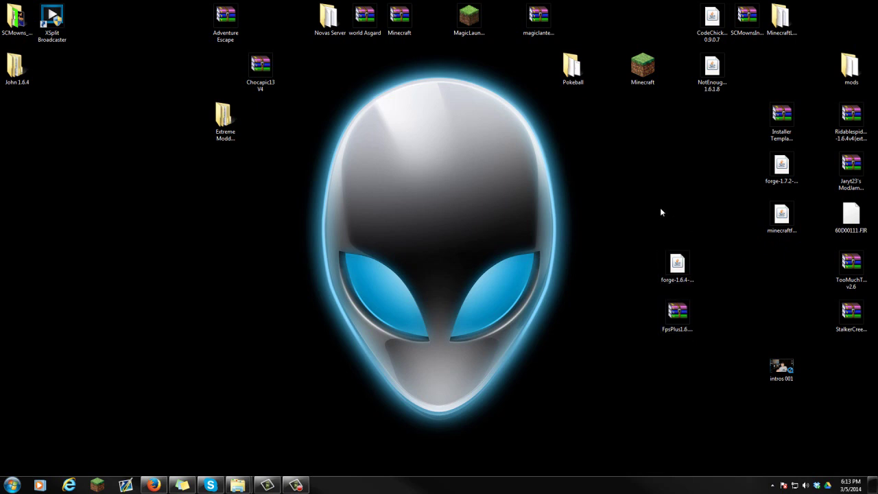
left_click(677, 265)
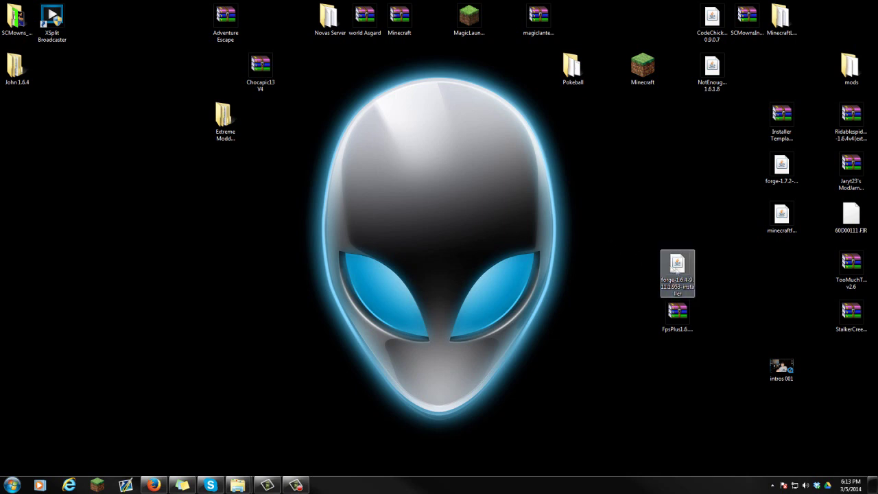
key("Down")
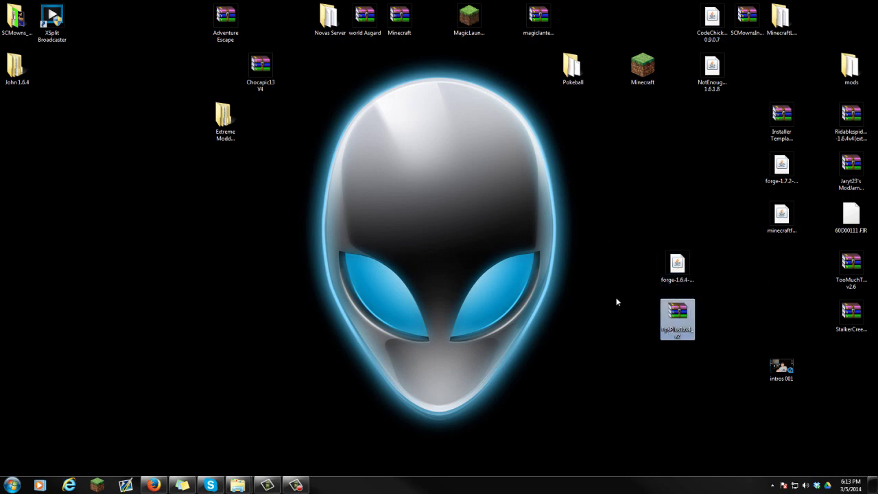
left_click(616, 300)
left_click_drag(697, 365, 705, 343)
left_click(674, 357)
left_click_drag(623, 217, 711, 364)
left_click(706, 354)
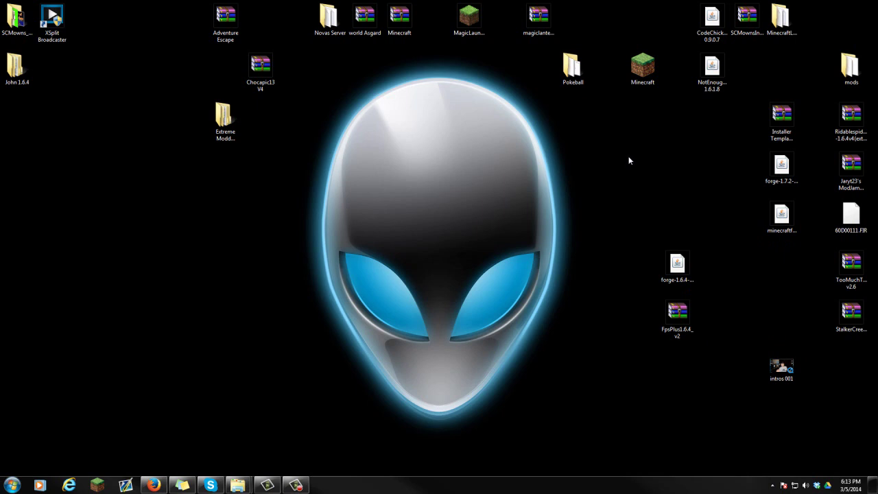
left_click(672, 264)
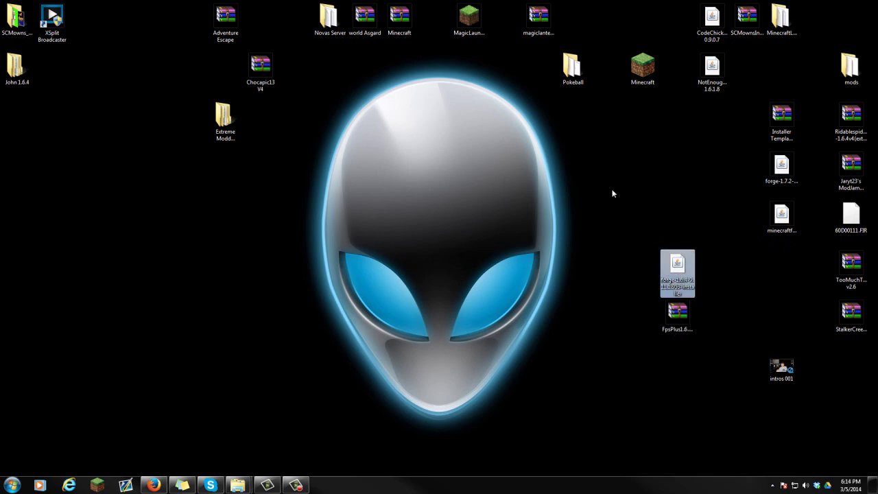
Step: Open the Minecraft launcher and set the current profile to use version release 1.6.4, saving the profile
left_click(643, 69)
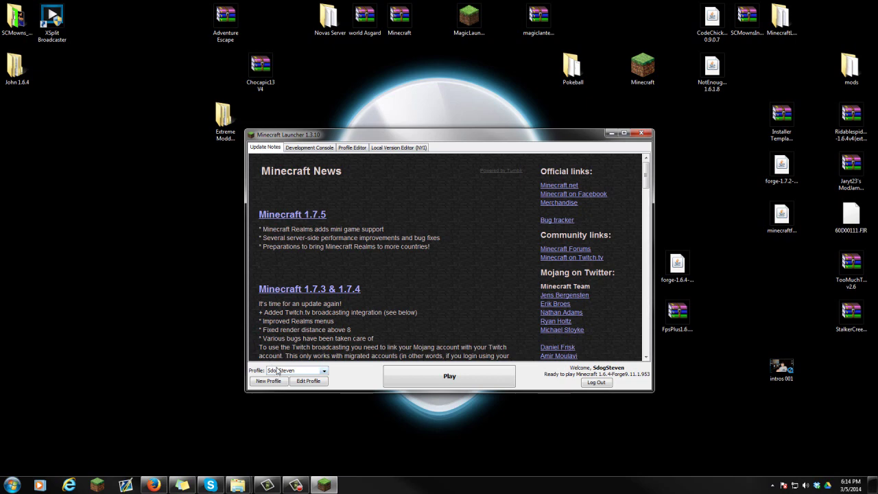
left_click(309, 383)
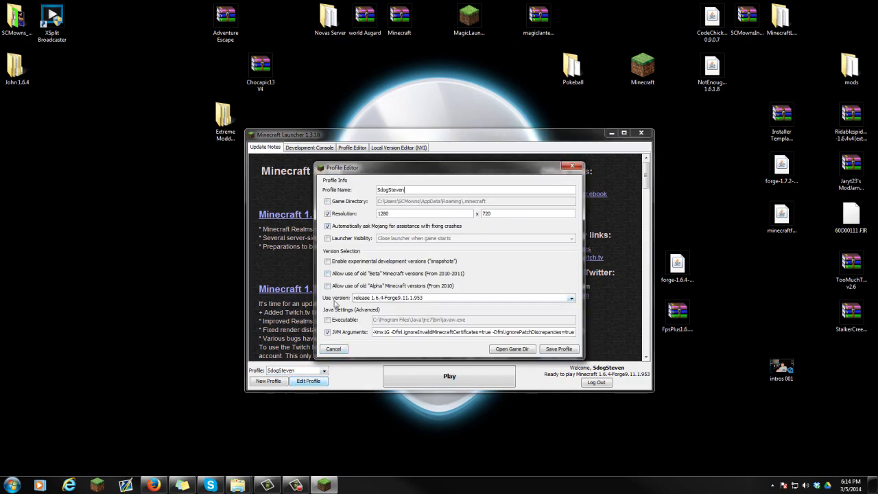
left_click(376, 300)
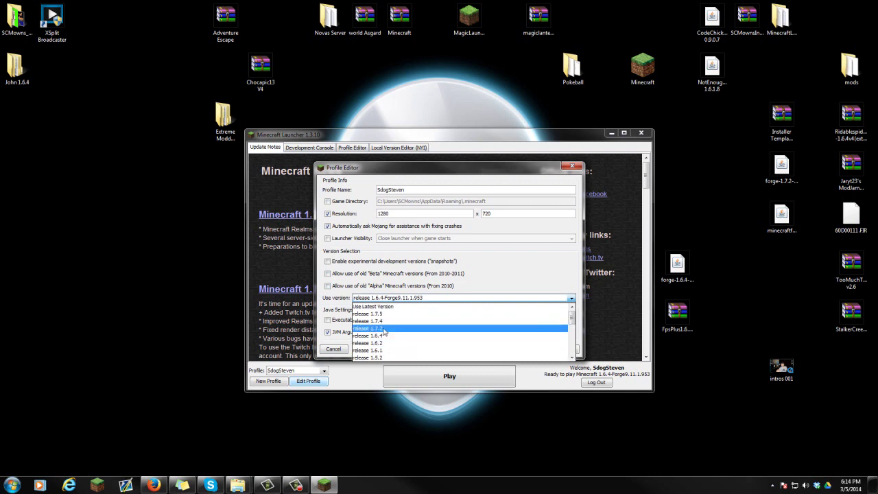
left_click(392, 336)
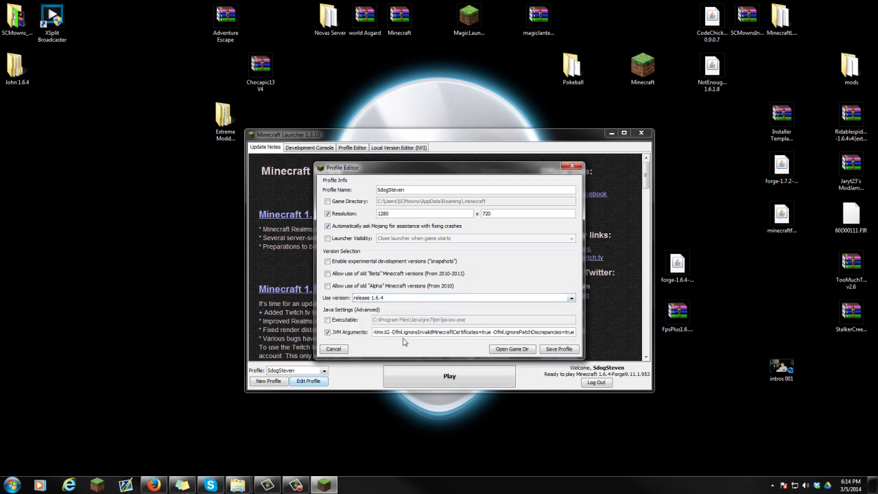
left_click(559, 349)
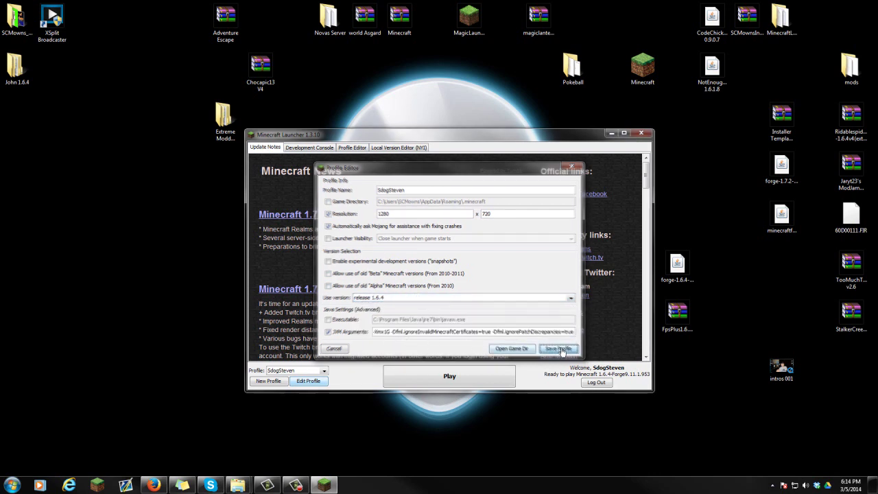
Step: Start Minecraft 1.6.4 once and quit the game from its title screen
left_click(492, 370)
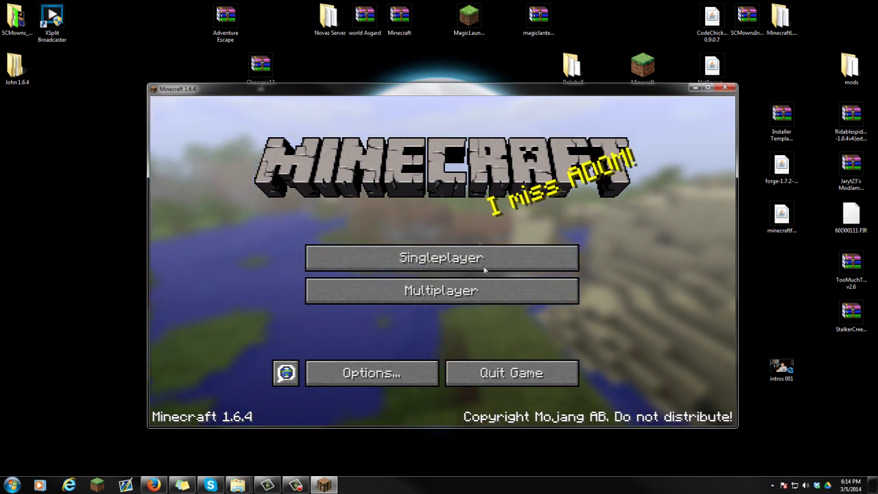
left_click(491, 376)
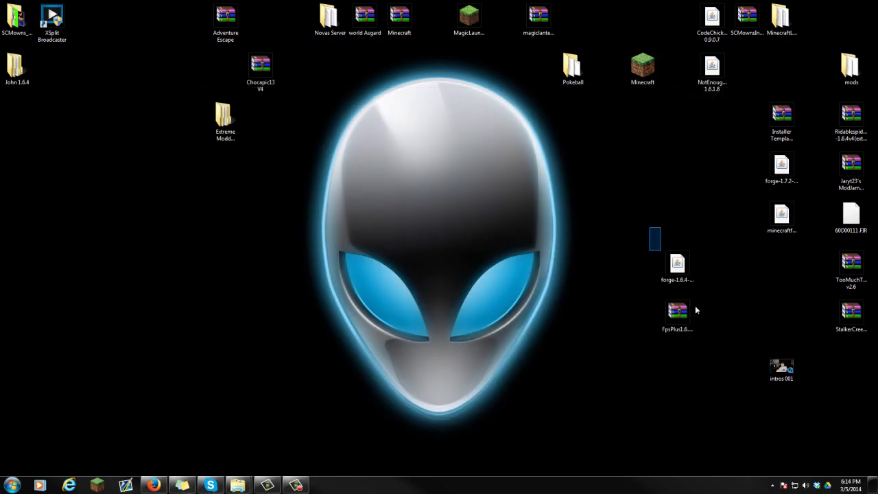
Step: Run the forge-1.6.4-9.11.1.953 installer from the desktop and install the Forge client
left_click(690, 257)
left_click_drag(618, 228, 671, 366)
left_click(677, 271)
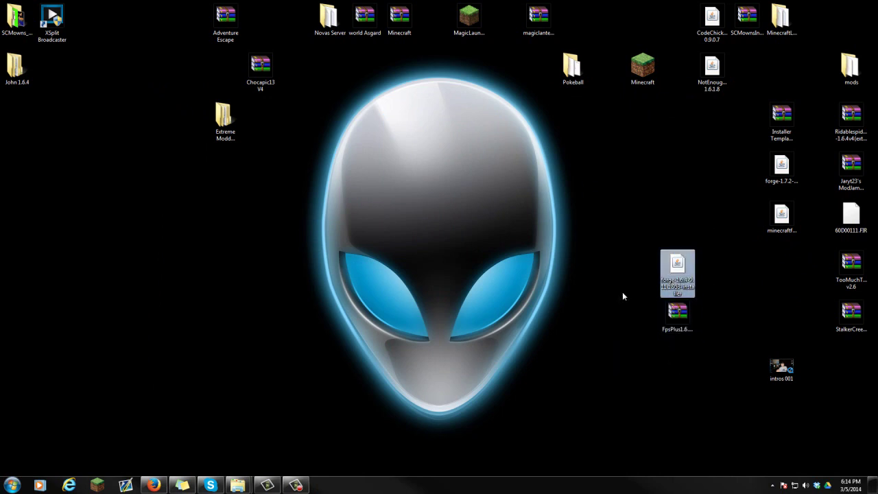
double_click(683, 271)
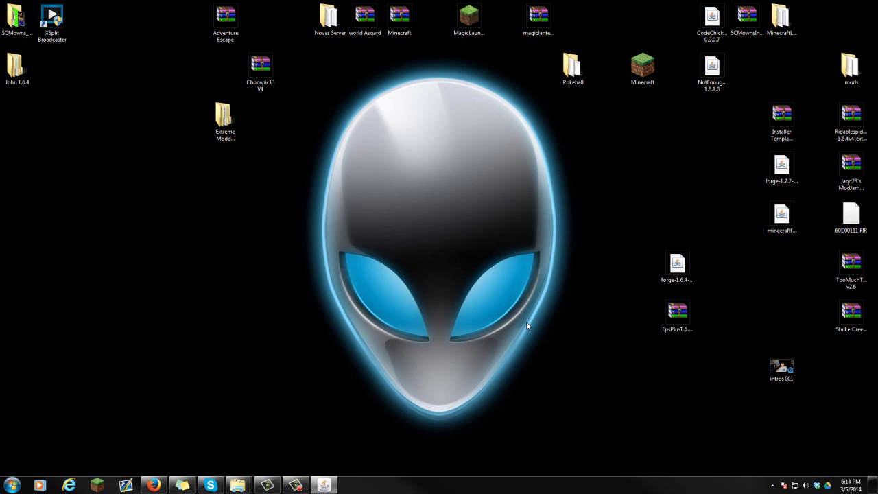
left_click_drag(454, 173, 266, 180)
left_click(239, 256)
left_click(241, 301)
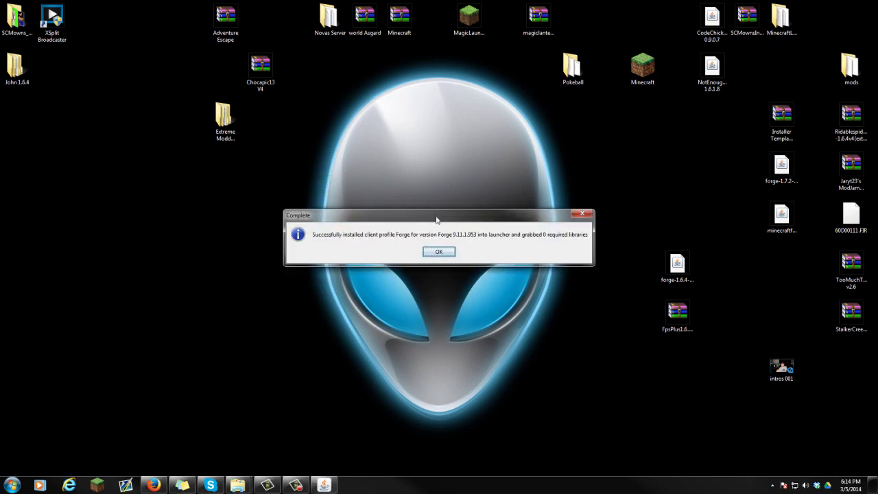
left_click_drag(437, 213, 268, 215)
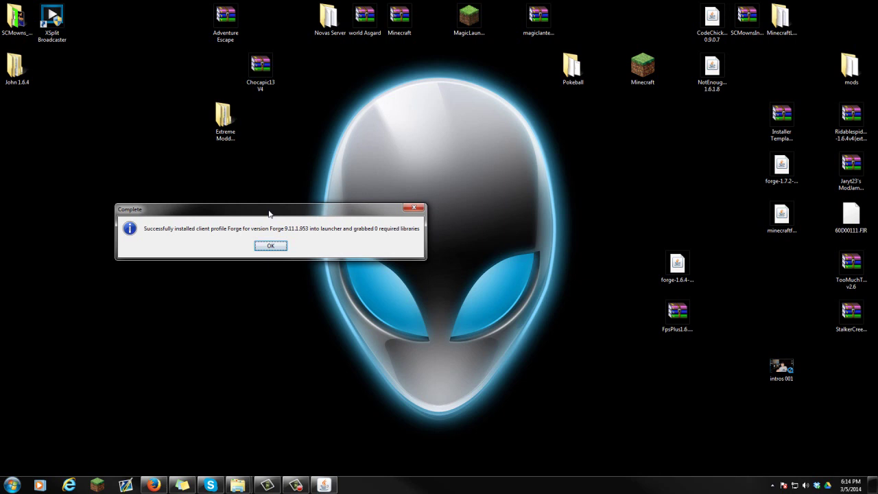
left_click(272, 247)
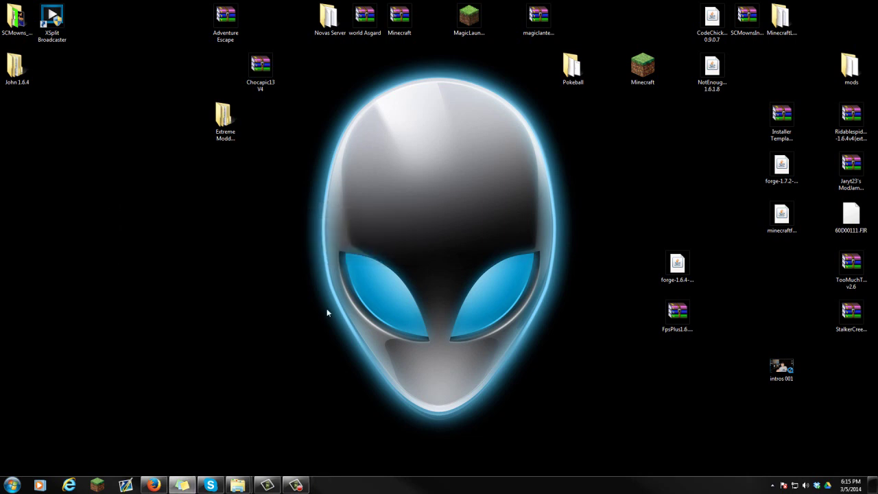
left_click(678, 316)
left_click(580, 293)
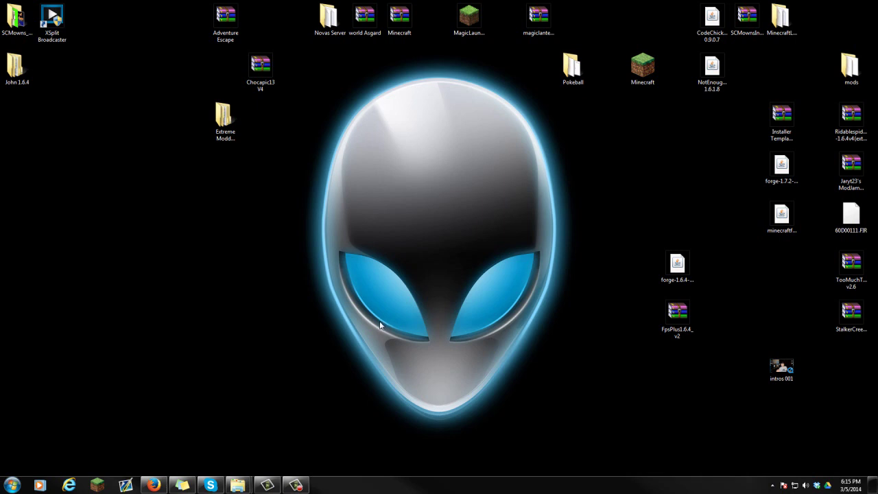
Step: Go to the %appdata% Roaming folder and open the .minecraft folder inside it
left_click(13, 487)
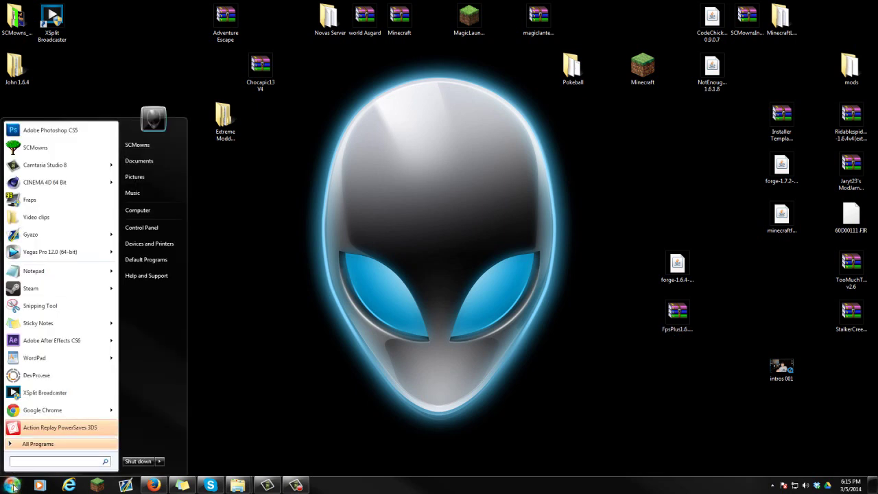
type("%app")
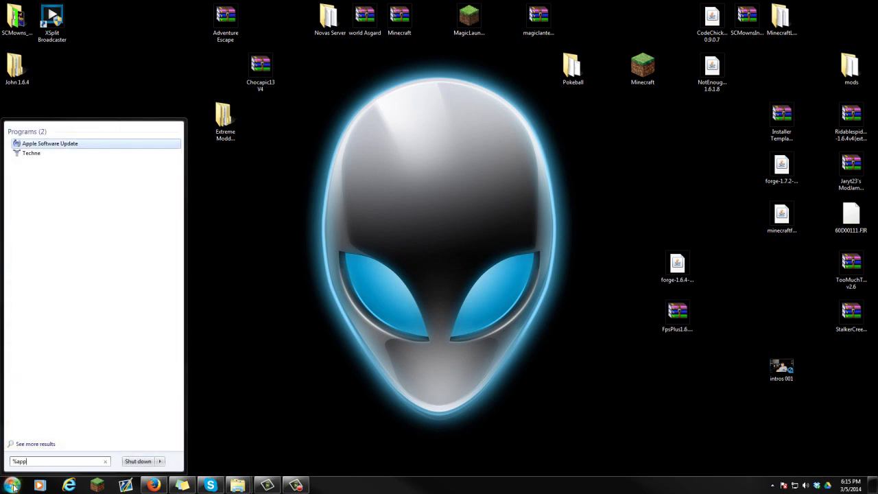
type("data")
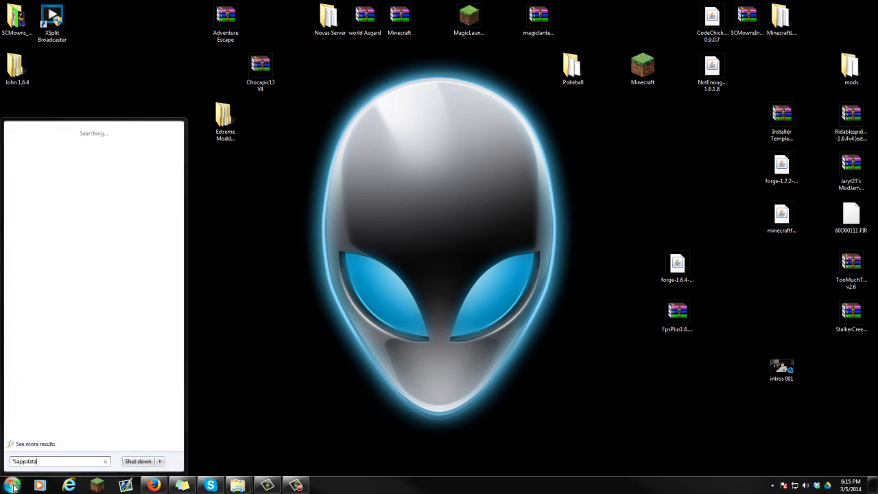
type("%%")
left_click(64, 131)
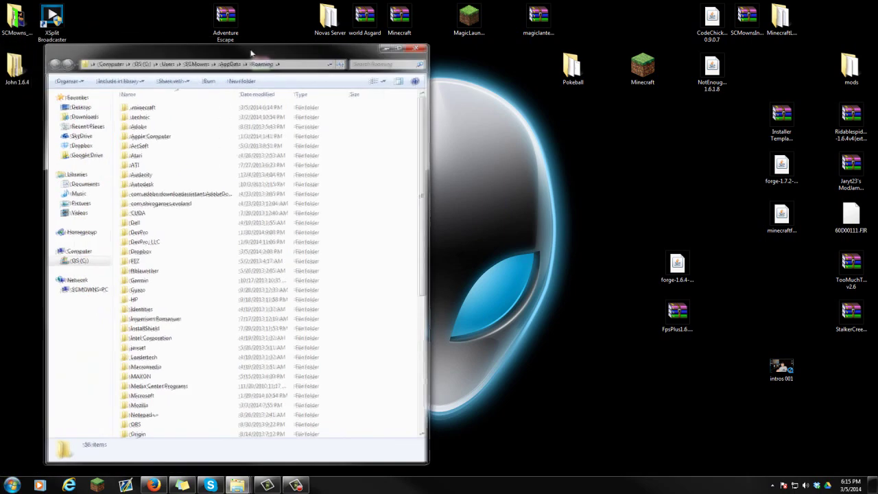
left_click(114, 84)
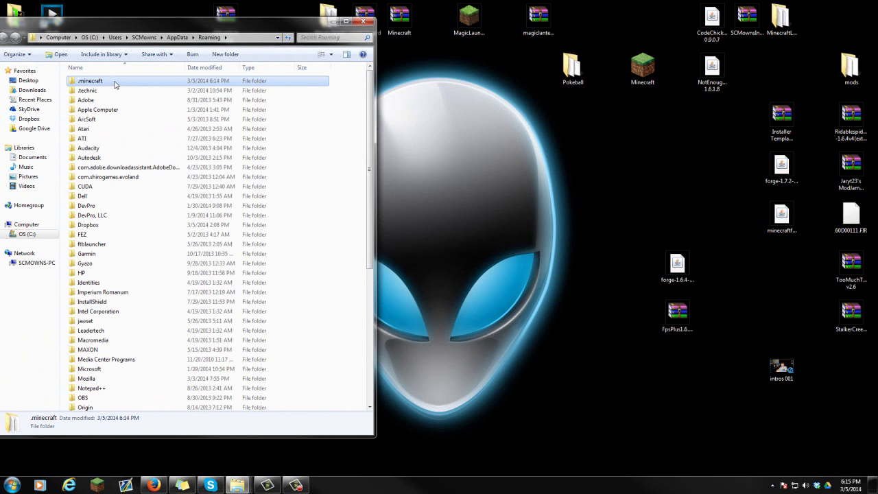
double_click(115, 85)
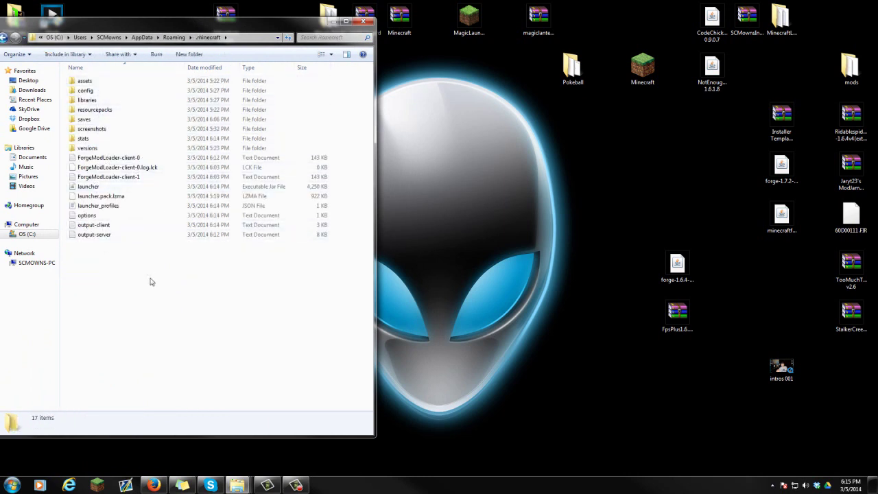
Step: Open the 1.6.4-Forge9.11.1.953 folder inside the versions folder
left_click(102, 150)
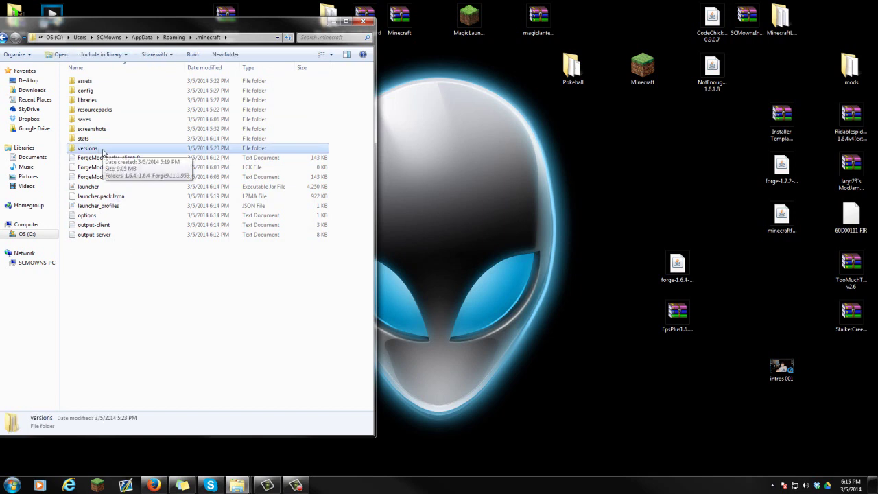
double_click(102, 150)
key("Down")
key("Down")
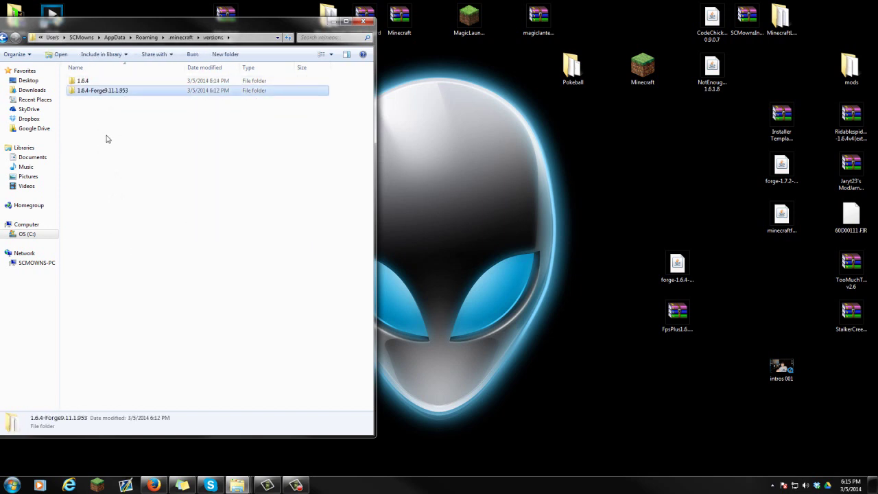
double_click(105, 93)
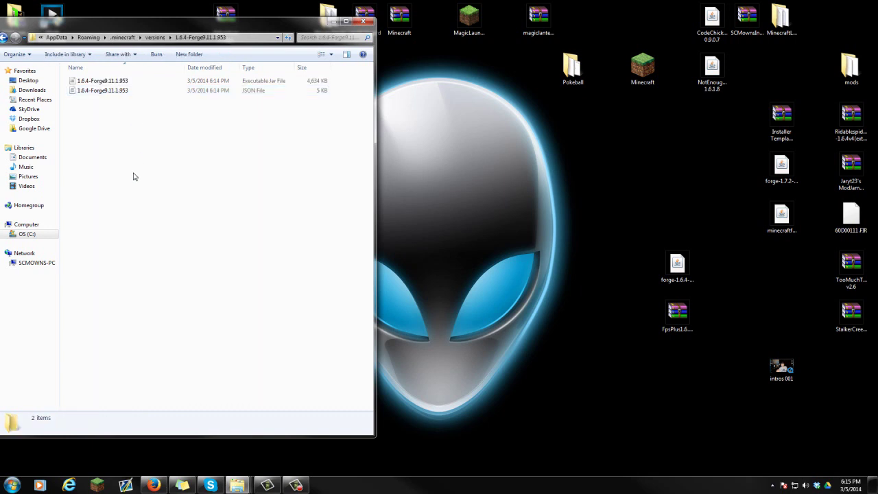
Step: Open the 1.6.4-Forge9.11.1.953 executable jar file with WinRAR archiver
key("Down")
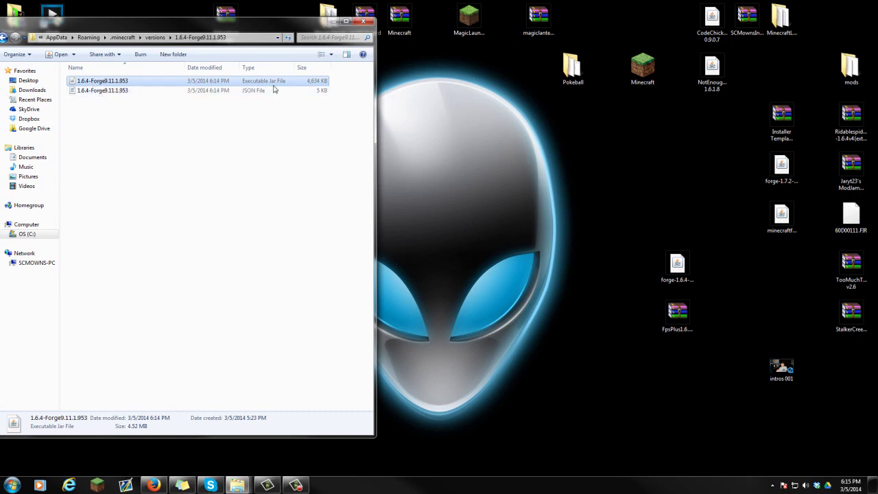
right_click(100, 83)
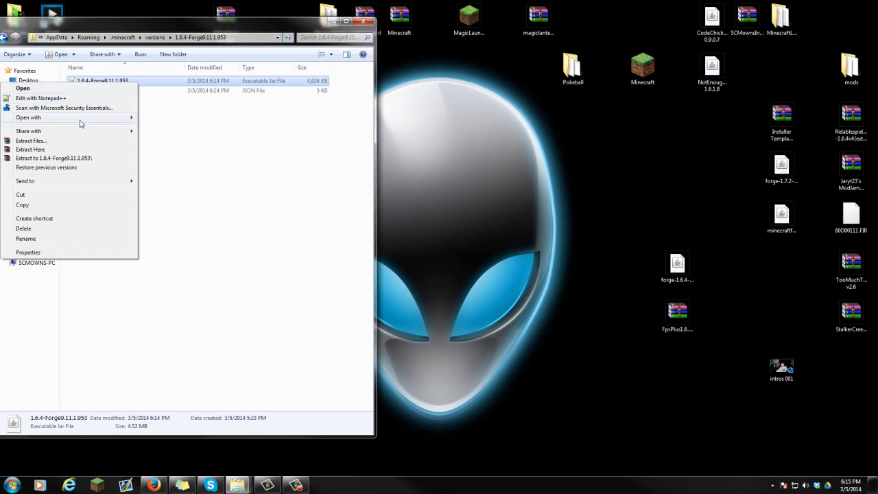
mouse_move(81, 120)
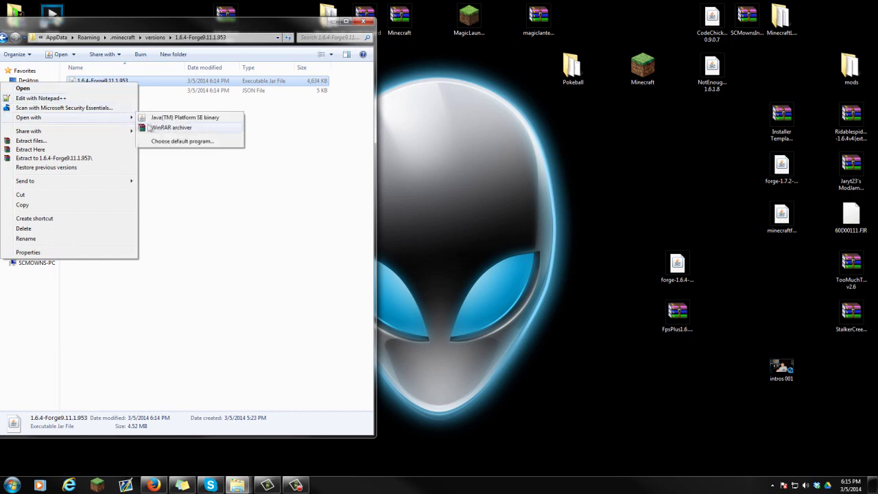
left_click(191, 132)
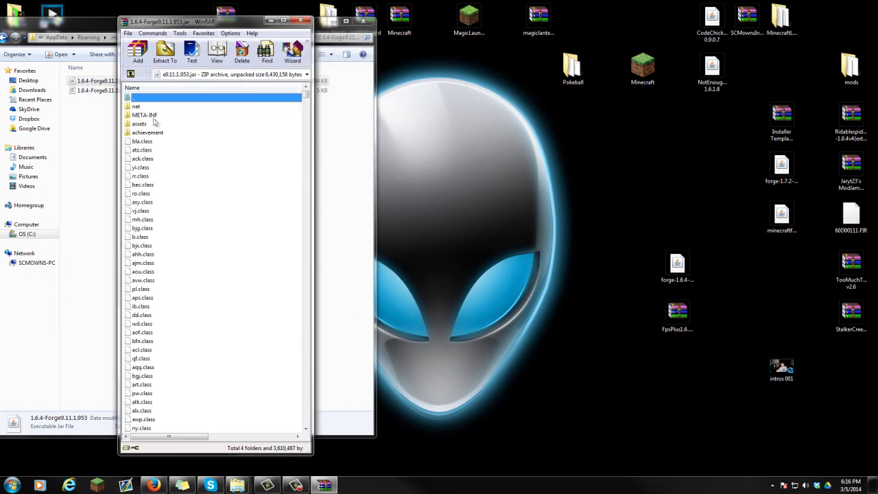
Step: Delete the META-INF folder from the 1.6.4-Forge9.11.1.953 jar archive
left_click(155, 117)
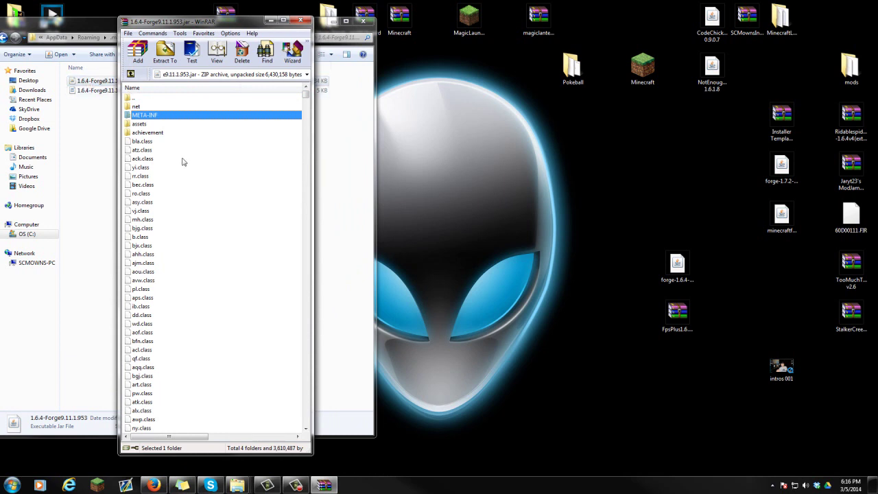
key("Delete")
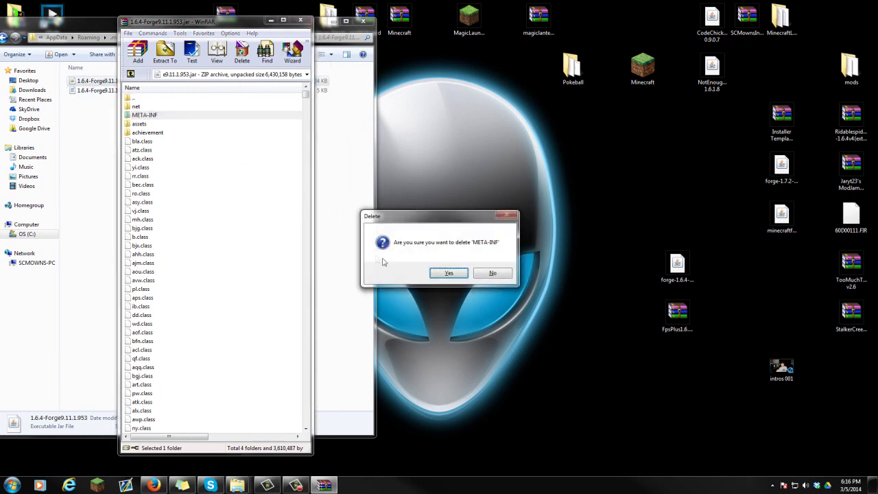
left_click(449, 274)
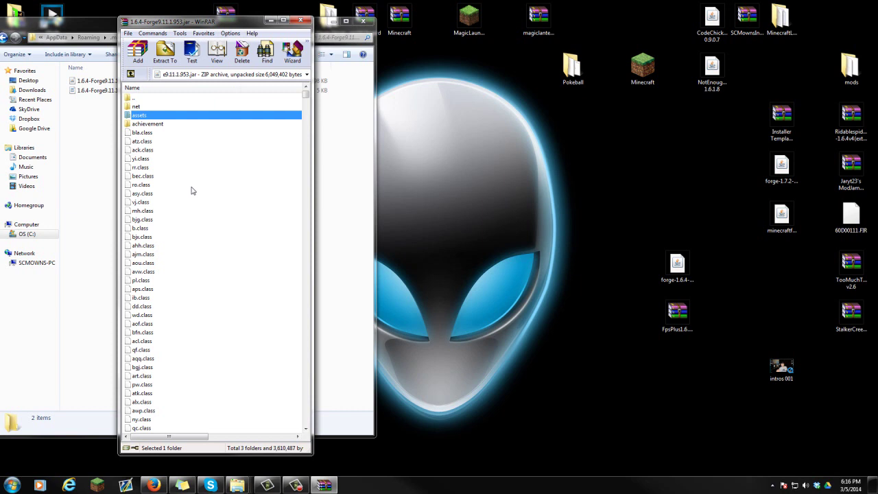
left_click(644, 246)
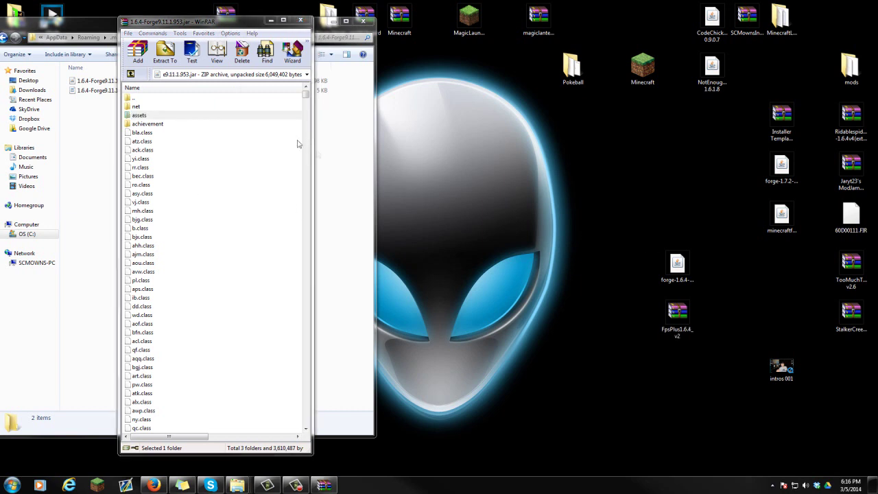
Step: Open the FpsPlus1.6.4_v2 archive and place its window beside the Forge jar archive
left_click(669, 312)
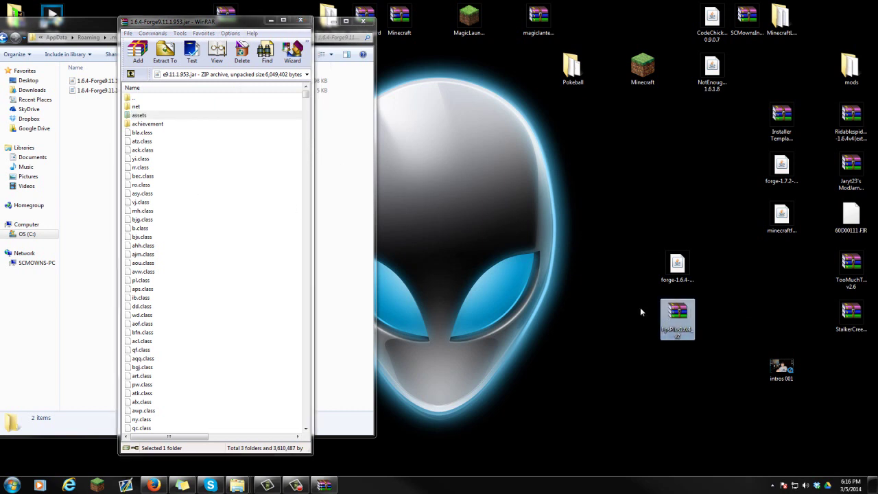
double_click(676, 330)
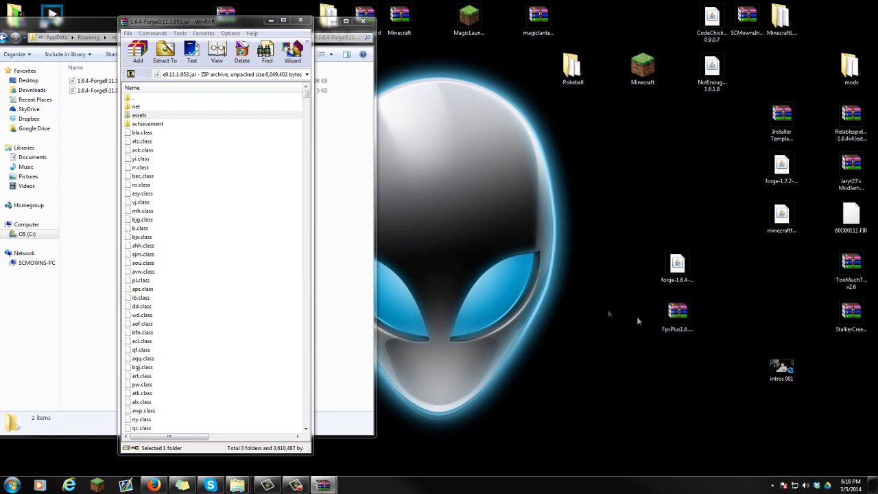
left_click_drag(132, 31, 637, 55)
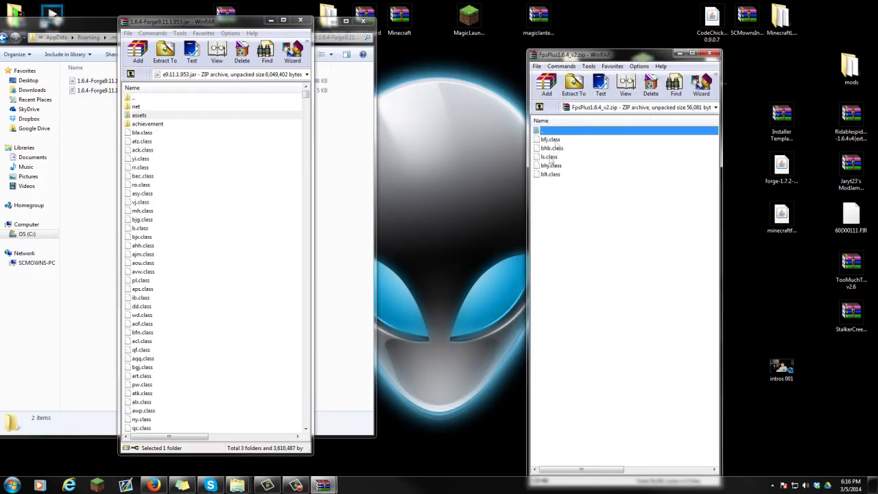
Step: Add all the class files from FpsPlus1.6.4_v2.zip to the 1.6.4-Forge9.11.1.953 jar with the default archive settings
left_click_drag(554, 196, 571, 187)
key("ctrl+a")
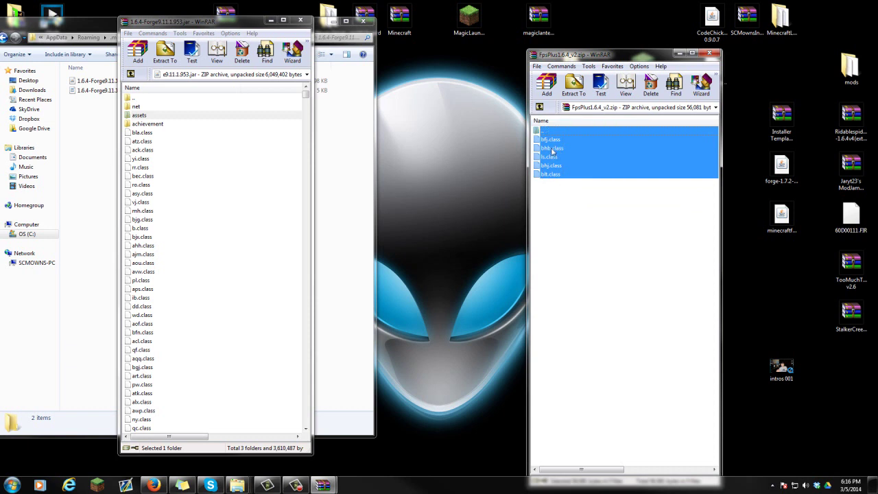
left_click_drag(550, 165, 198, 181)
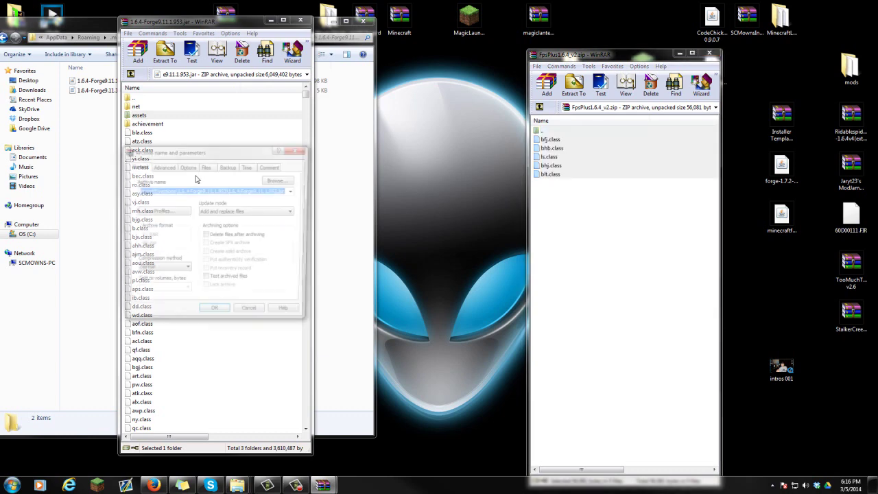
left_click(215, 314)
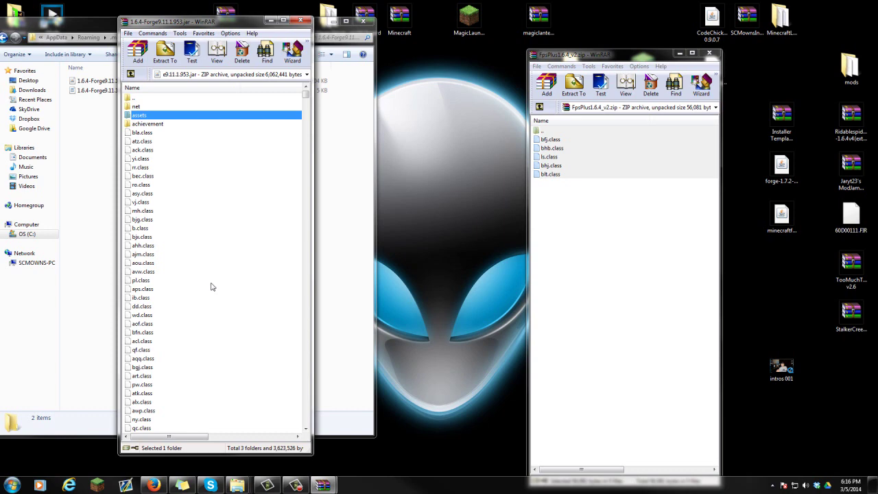
Step: Close both archives and the version folder, and start the Minecraft launcher from the desktop
left_click(300, 21)
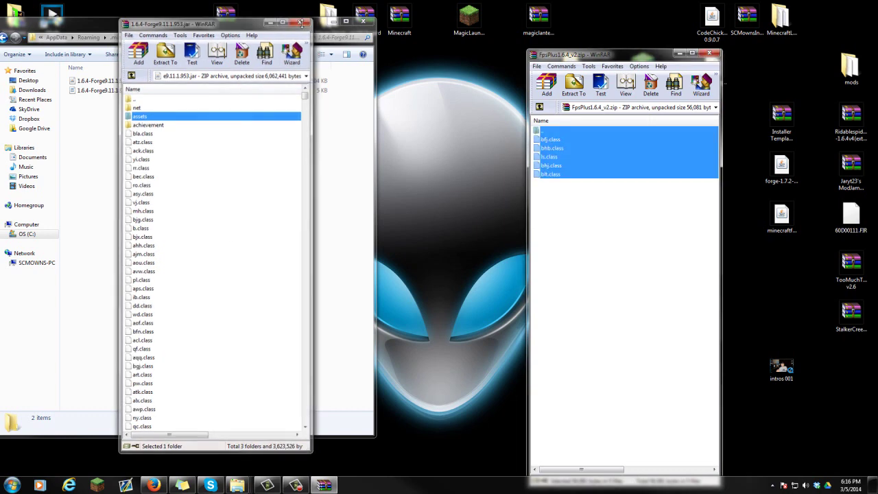
left_click(363, 21)
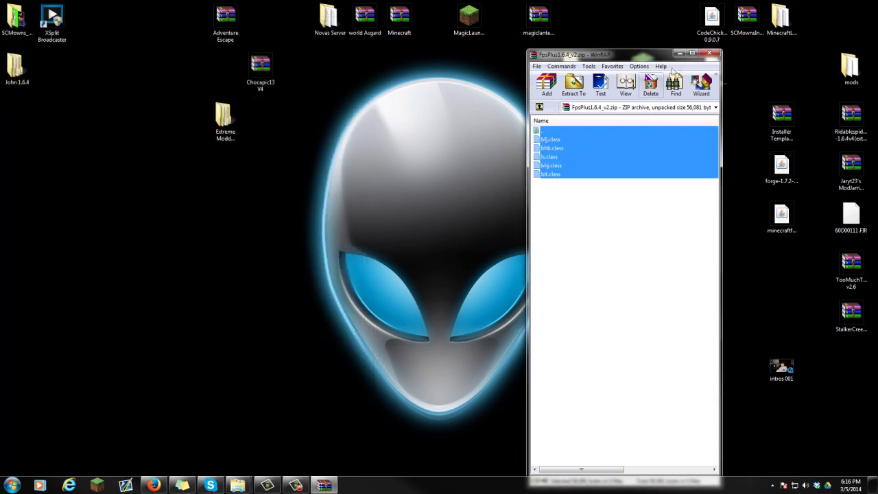
left_click(710, 53)
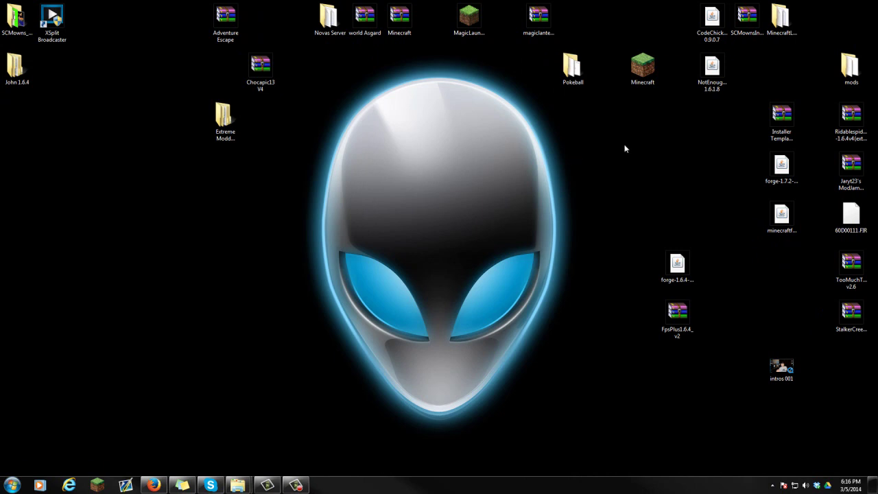
double_click(643, 69)
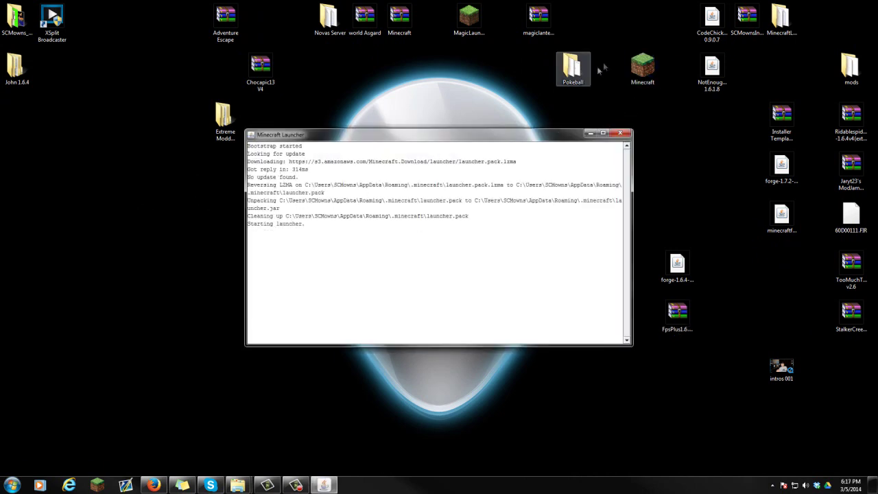
Step: Copy the text "-Dfml.ignoreInvalidMinecraftCertificates=true -Dfml.ignorePatchDiscrepancies=true" from the sticky note
left_click(182, 485)
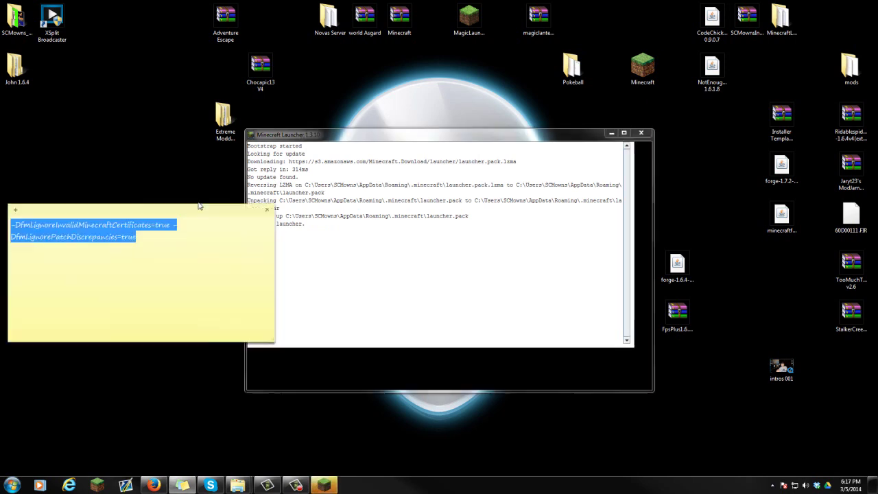
left_click(172, 249)
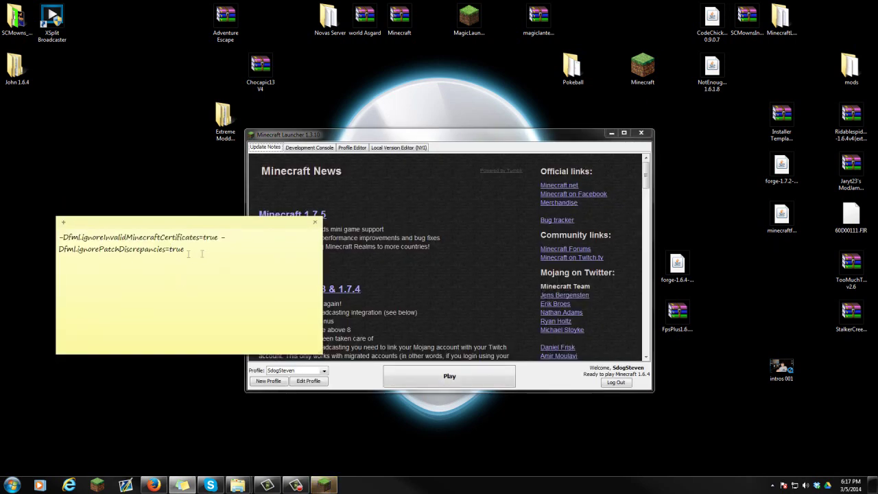
left_click_drag(214, 256, 51, 237)
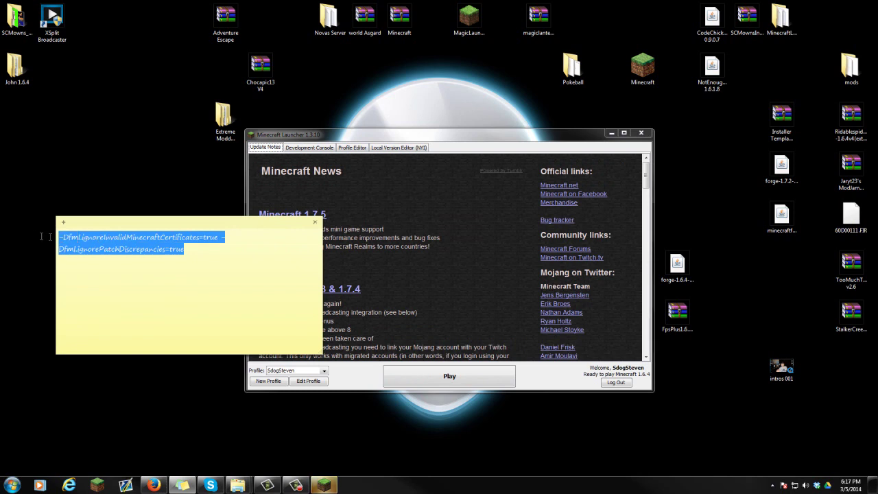
right_click(39, 240)
left_click(77, 256)
right_click(79, 248)
left_click(103, 265)
left_click(81, 238)
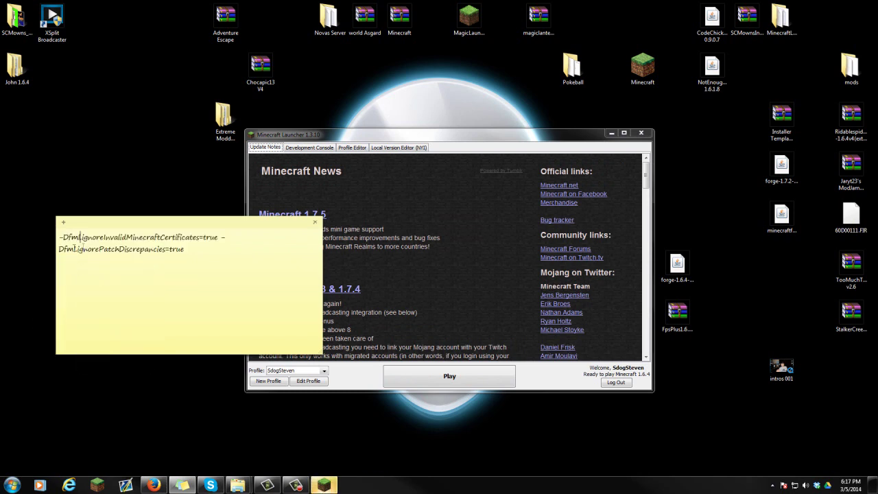
Step: Move the sticky note clear of the launcher and shrink it to fit around its text
left_click_drag(118, 250, 146, 53)
left_click(183, 250)
left_click_drag(283, 185, 221, 125)
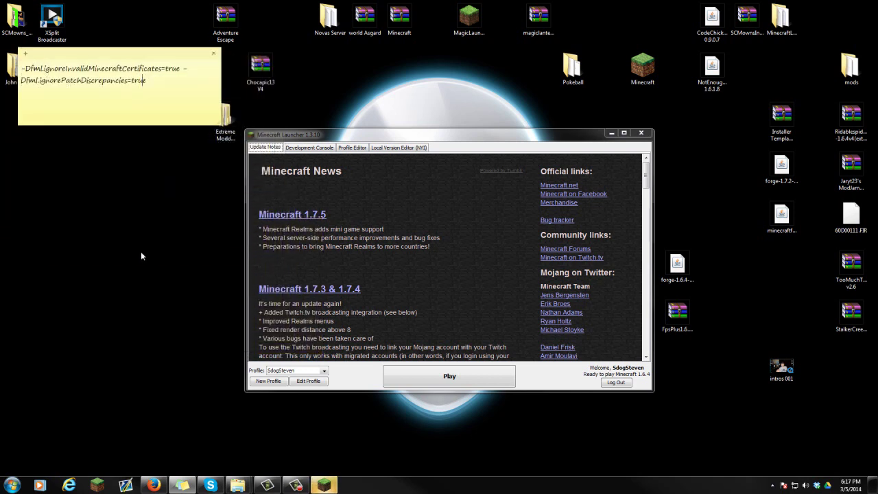
Step: Switch the launcher to the Forge profile and continue with the existing user account
left_click(287, 371)
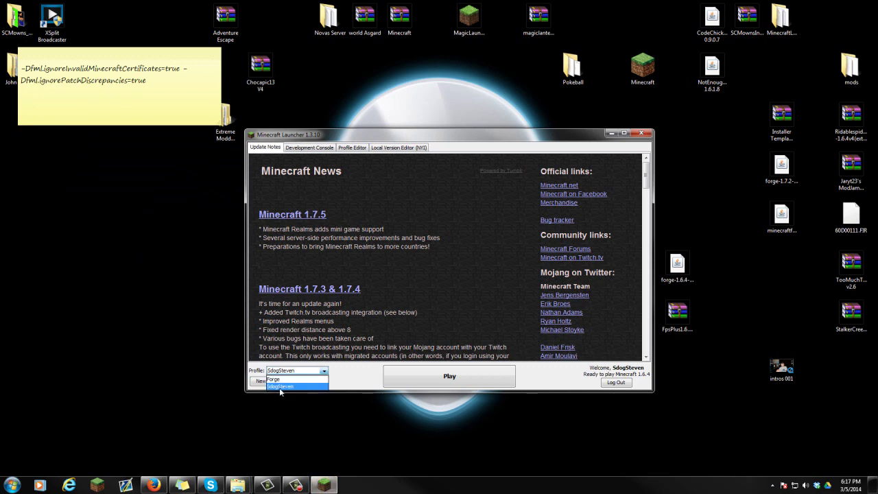
left_click(281, 386)
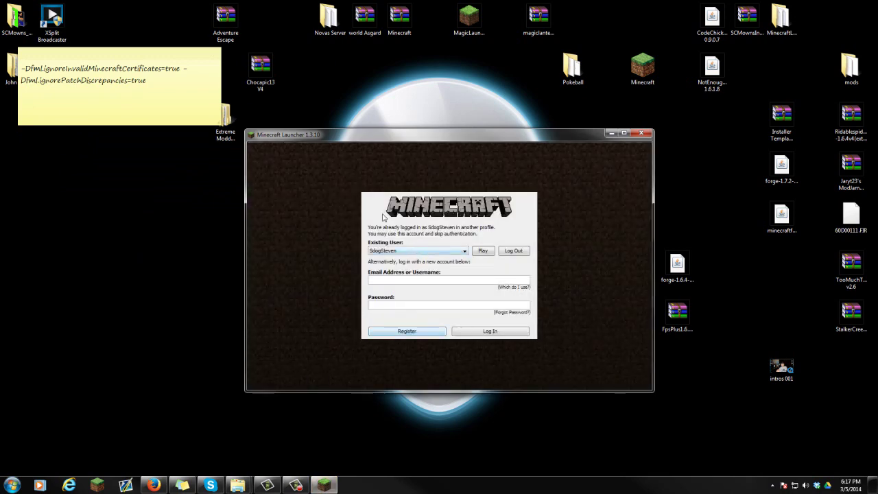
left_click(483, 251)
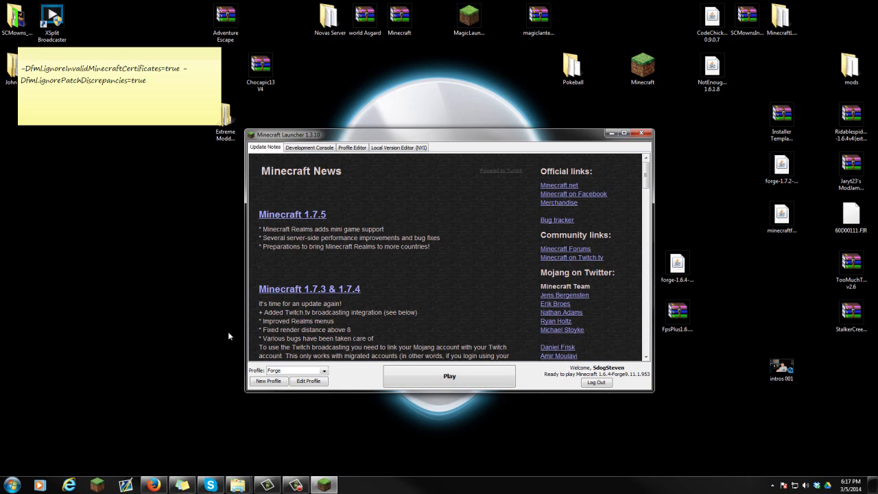
Step: Edit the Forge profile, enable JVM Arguments and append the copied -Dfml arguments after the memory setting
left_click(306, 383)
left_click_drag(414, 173, 353, 156)
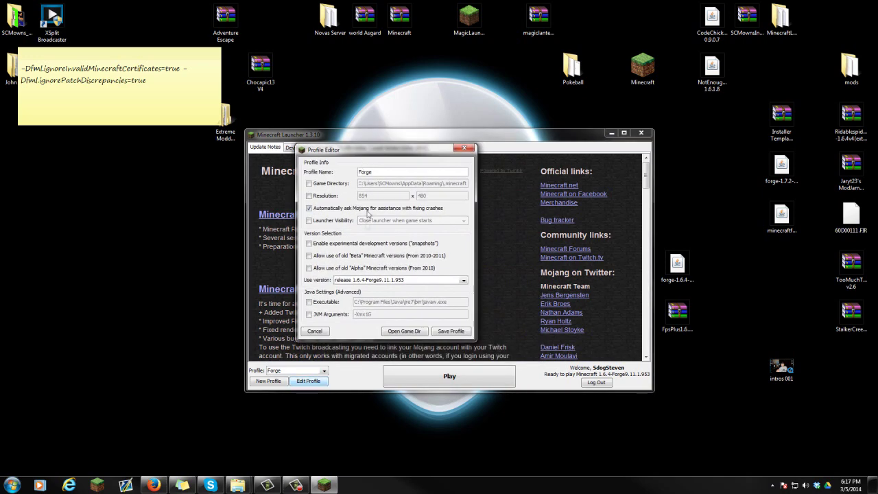
left_click(309, 315)
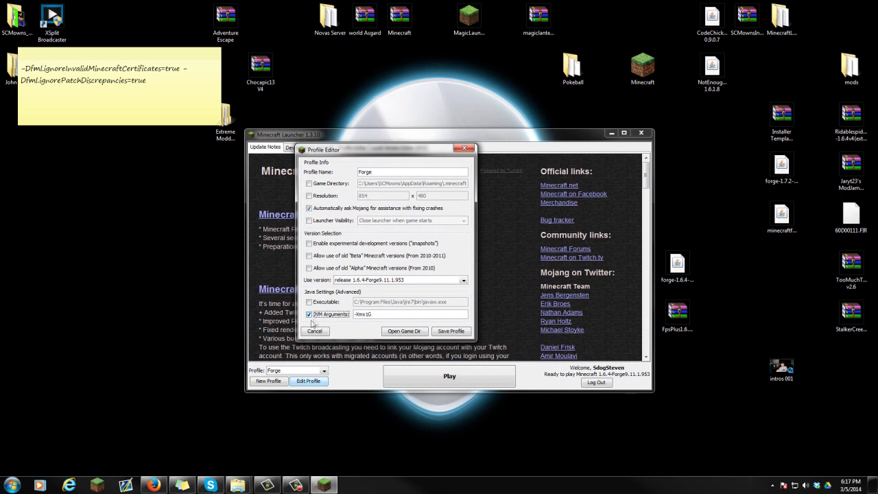
left_click(364, 318)
key("ctrl+v")
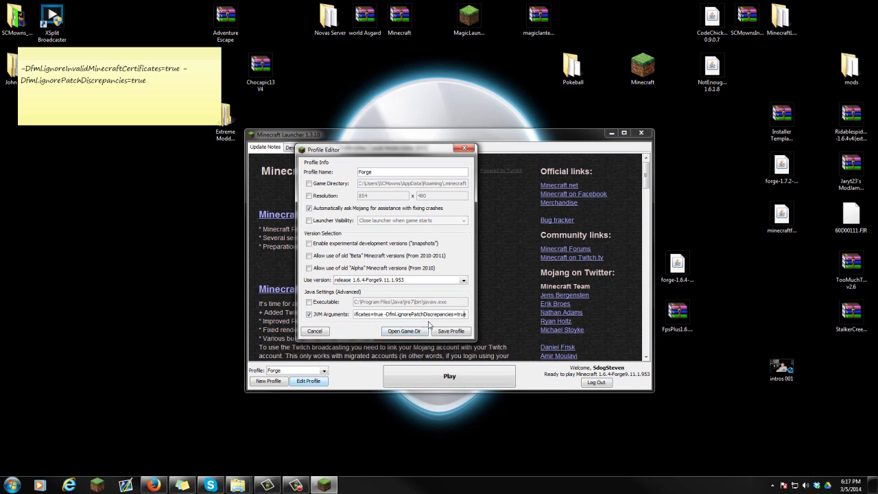
Step: Set the memory value in the JVM arguments to -Xmx4G and save the Forge profile
key("Home")
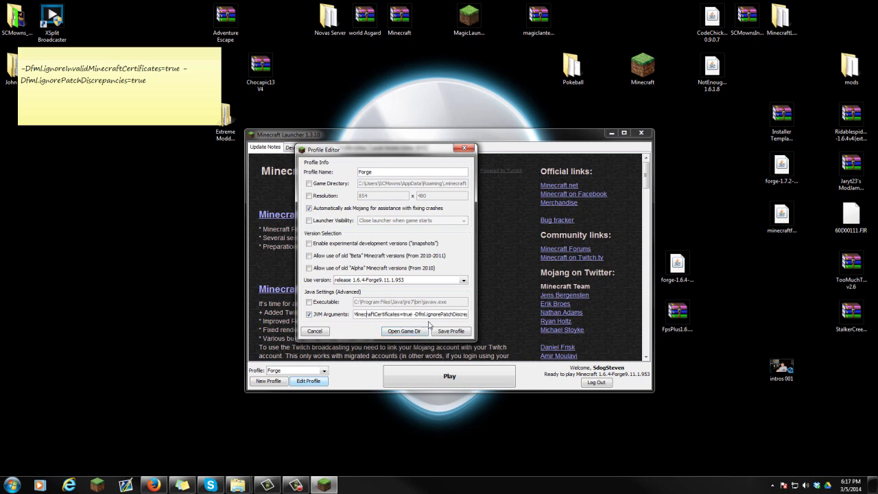
key("Right")
key("Right")
type("0")
key("BackSpace")
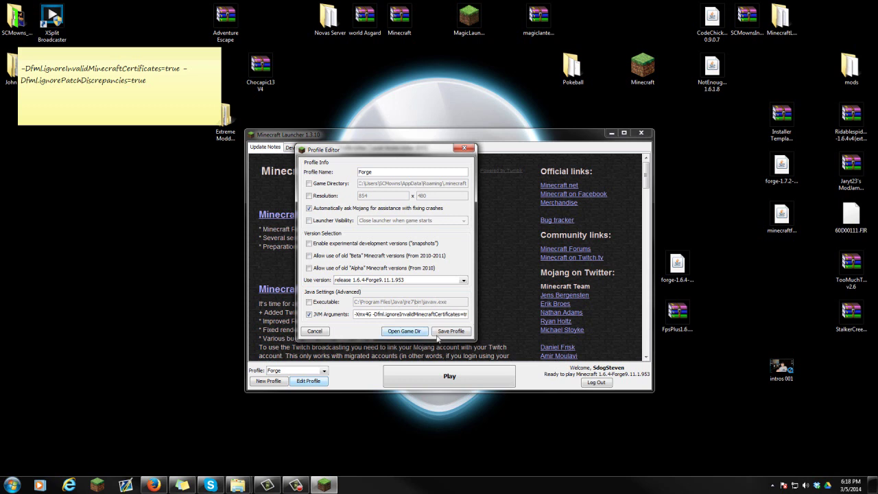
left_click(451, 332)
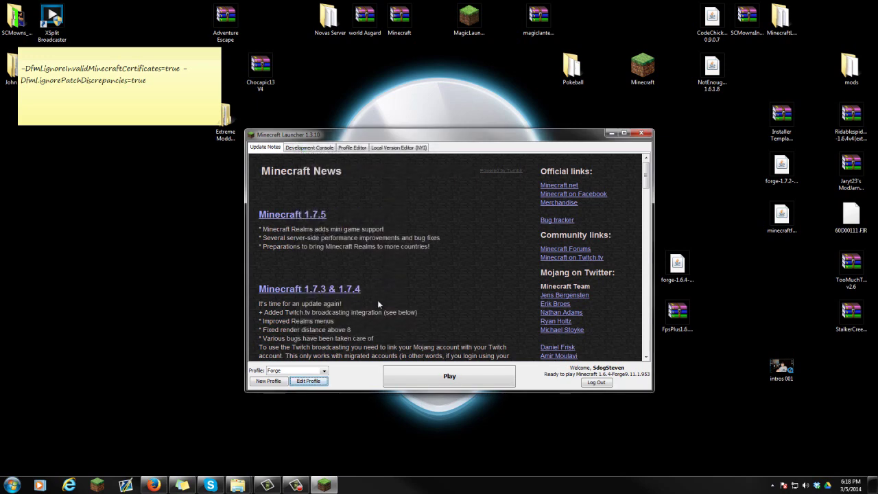
Step: Launch Minecraft with the Forge profile and maximize the game window
left_click(463, 382)
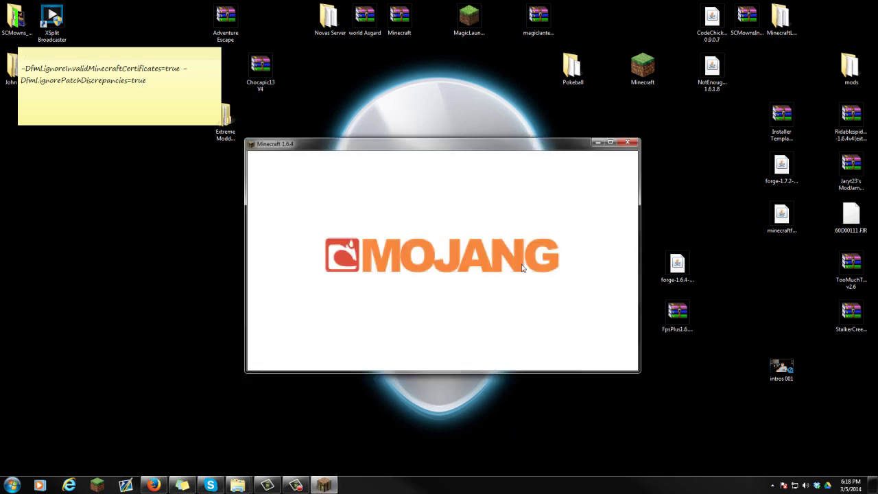
left_click(610, 142)
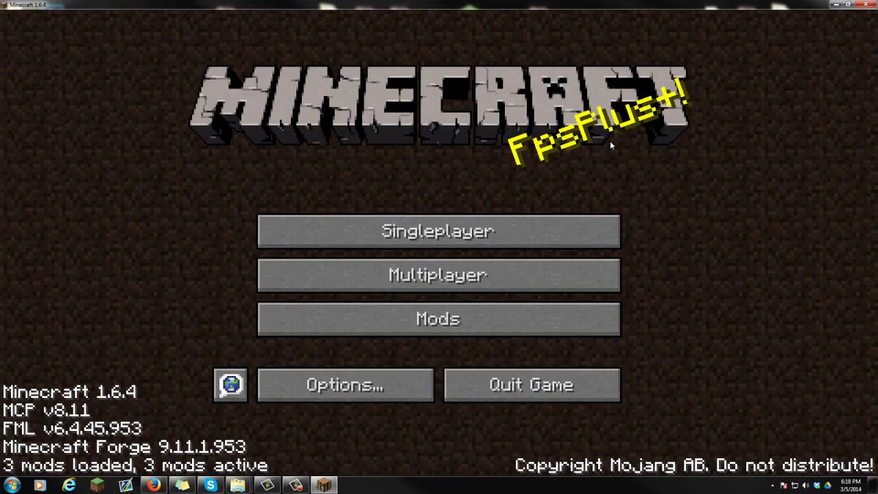